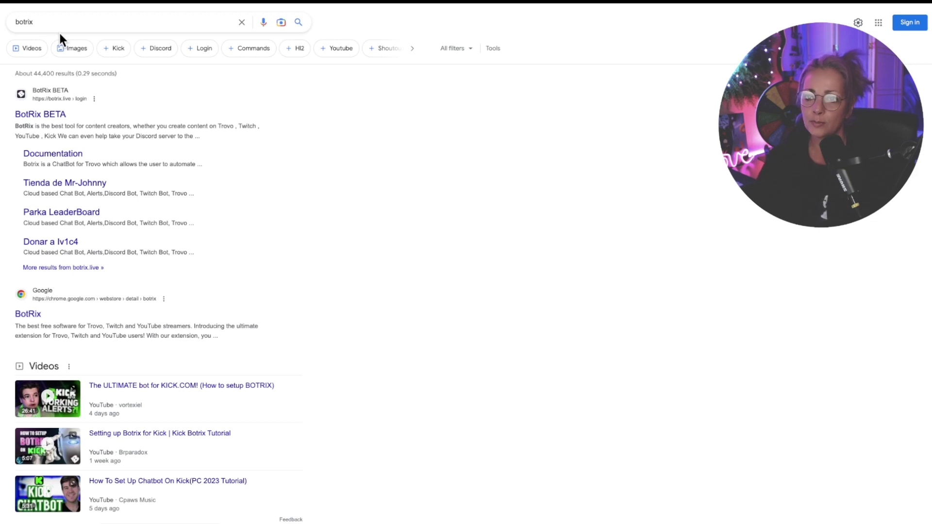
Log in to BotRix with the Twitch account and dismiss the Premium upgrade offer
left_click(94, 115)
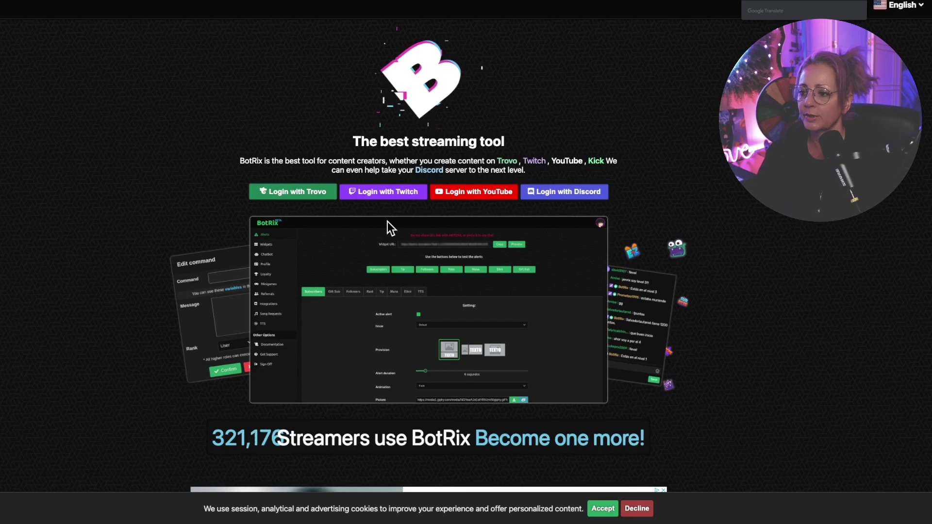
triple_click(391, 199)
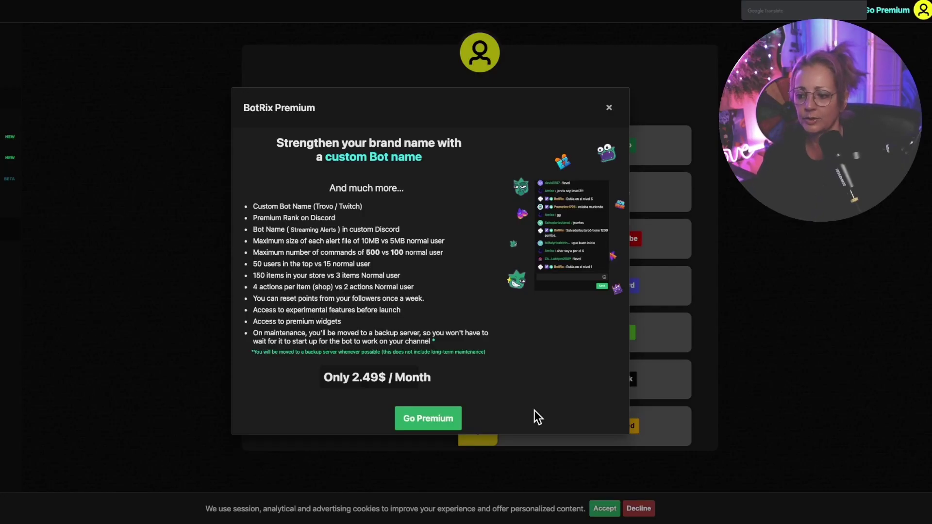
left_click(609, 109)
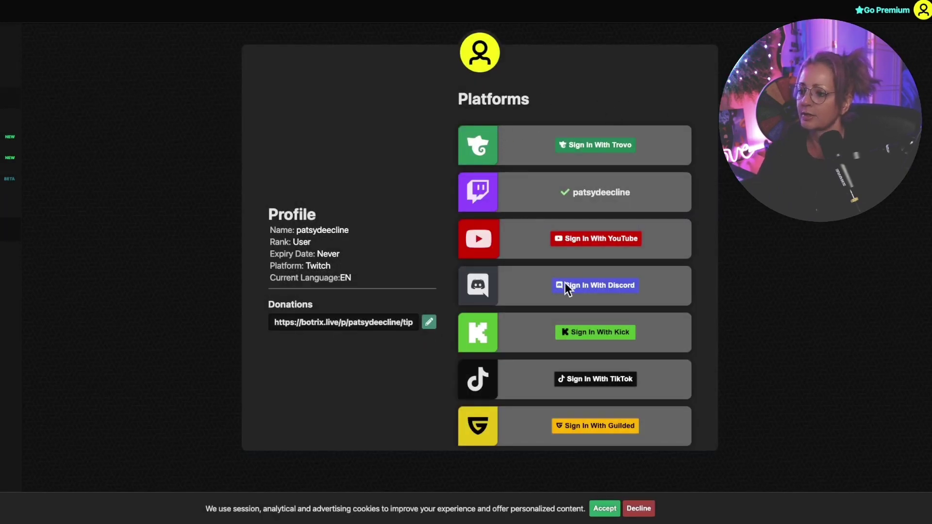
Start linking a Kick account via Sign In With Kick
left_click(603, 334)
type("p")
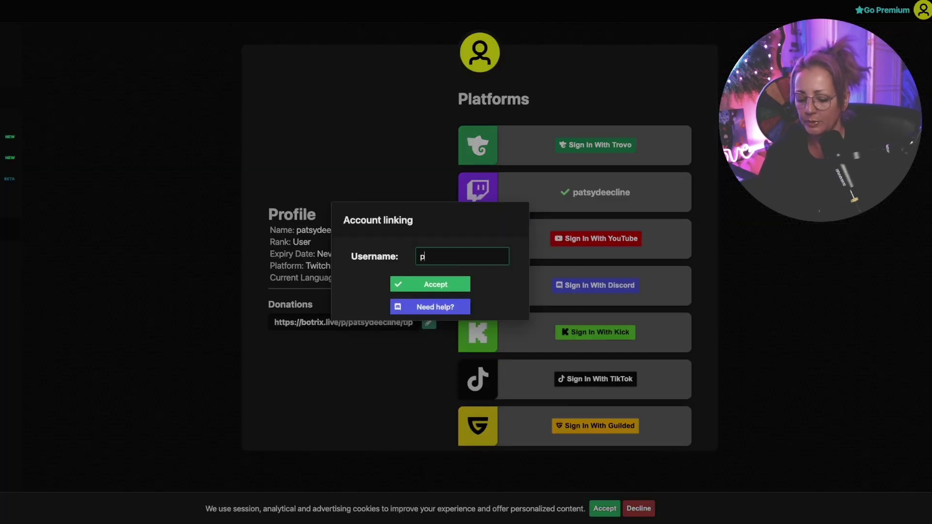
type("at")
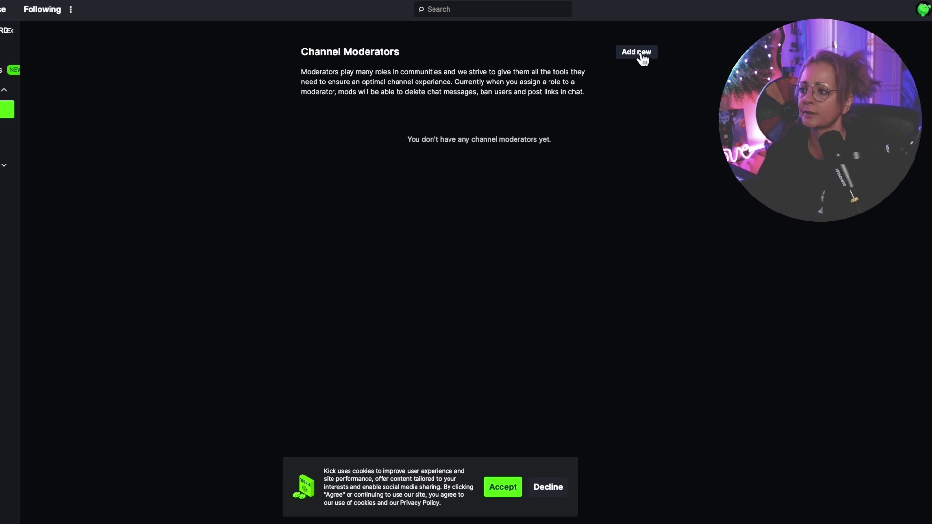
Add botrixlive as a new Kick channel moderator
left_click(642, 55)
type("botrixlive")
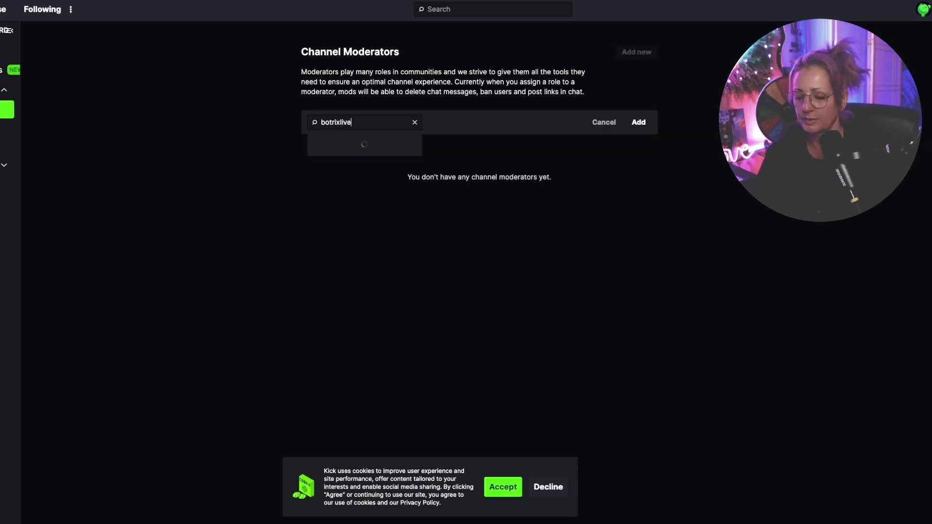
left_click(639, 123)
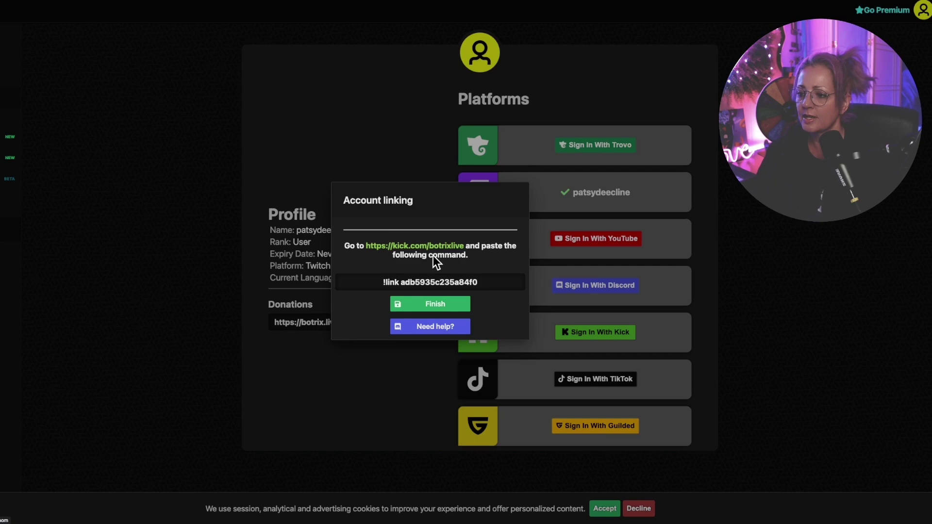
Send the copied !link command in the botrixlive Kick chat and finish linking the account
left_click(474, 283)
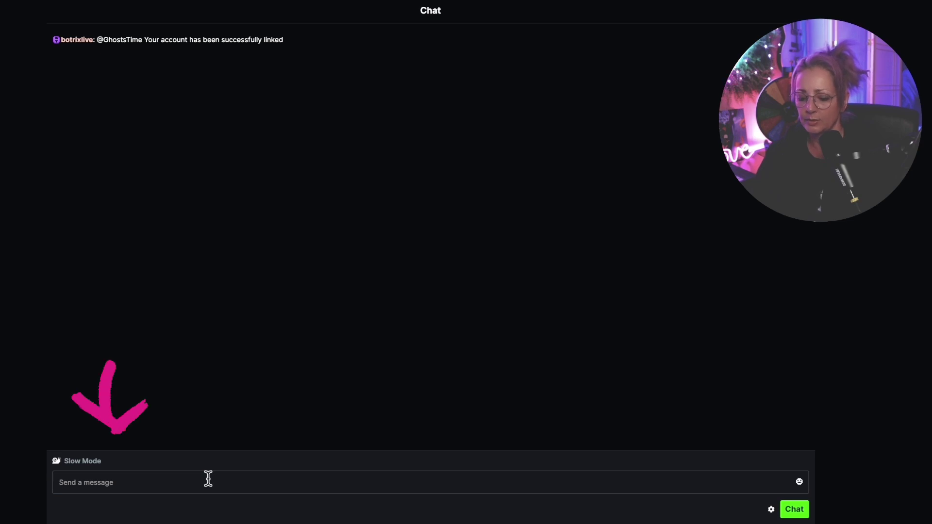
key("ctrl+v")
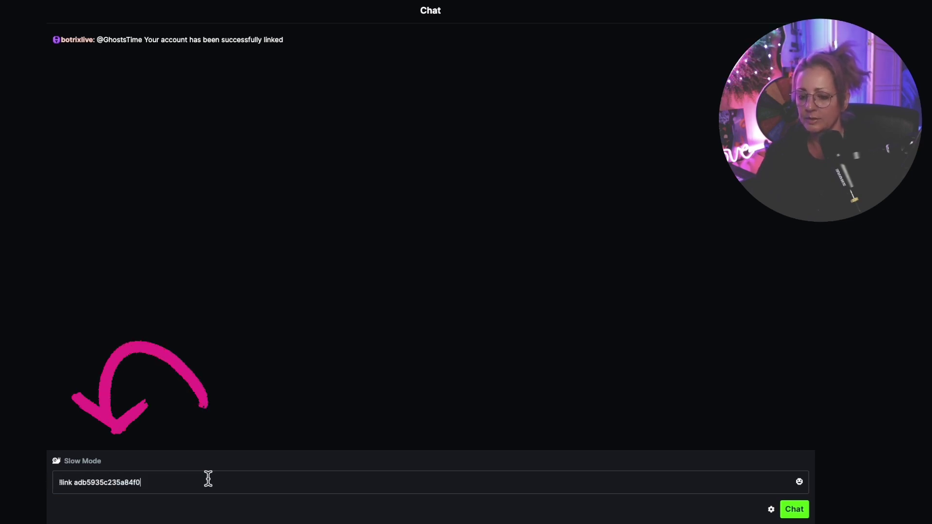
key("Return")
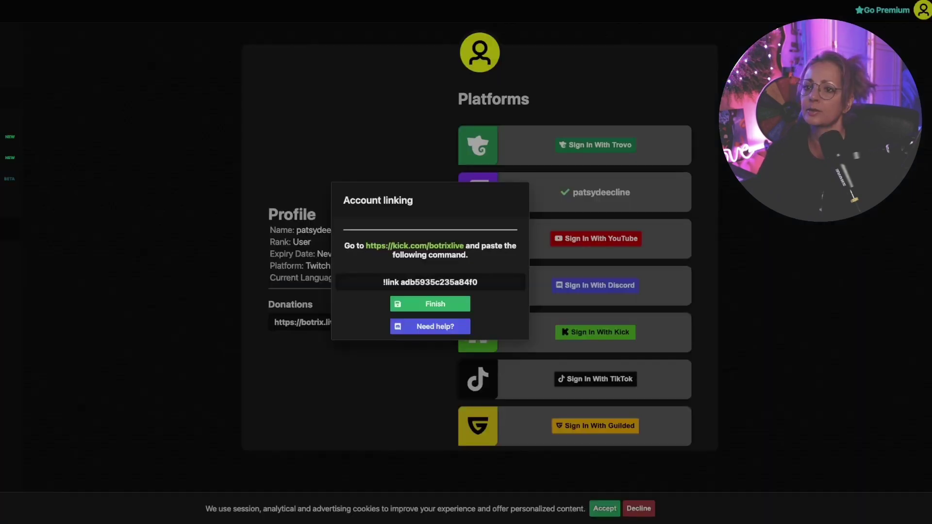
left_click(435, 306)
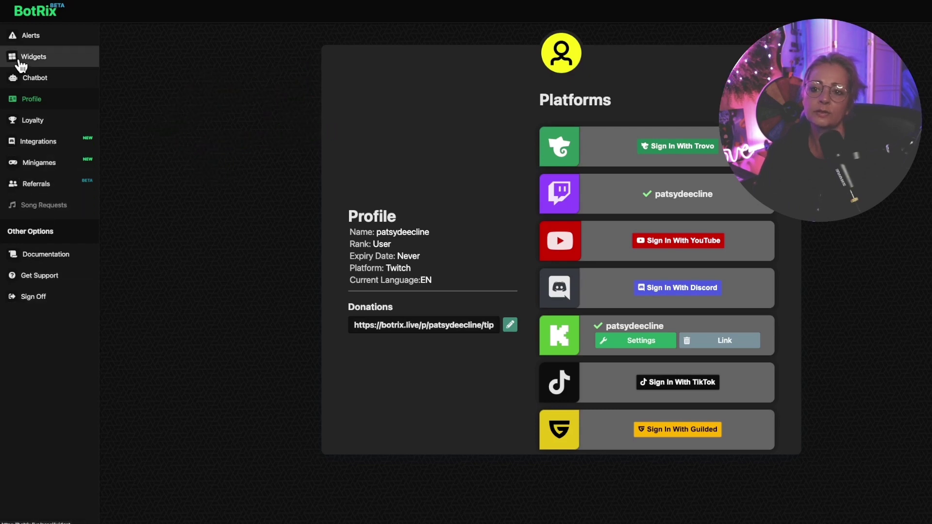
Keep the image-above-text alert layout, set the bottom text colour to #c400ff and save
left_click(30, 36)
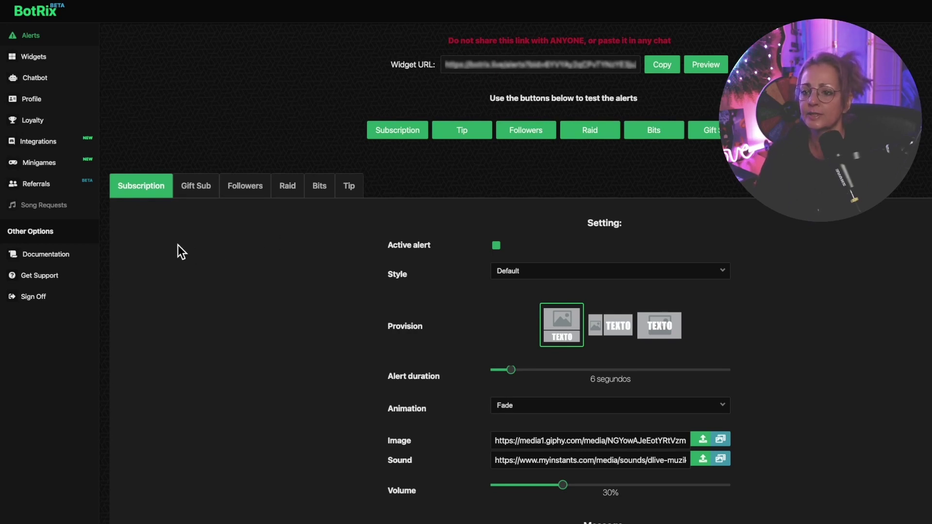
scroll(284, 319, "down", 1)
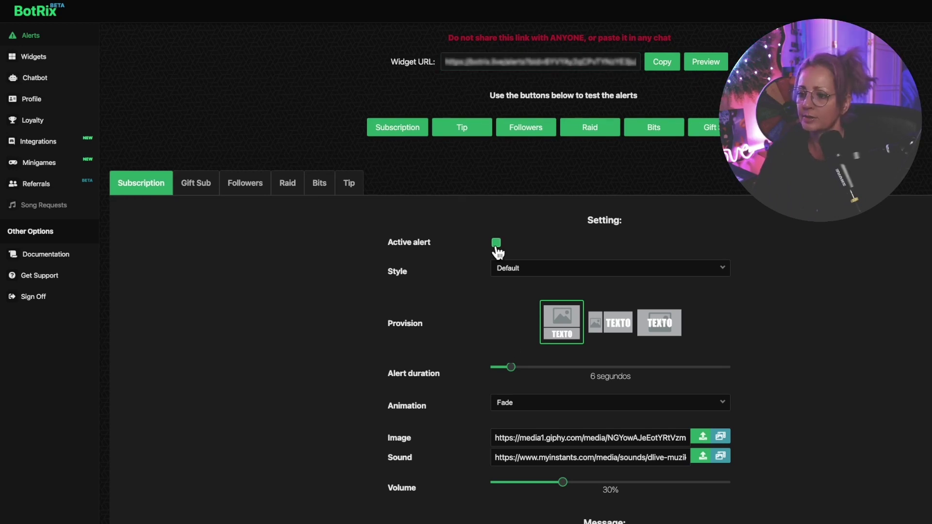
scroll(456, 302, "down", 1)
scroll(456, 302, "up", 1)
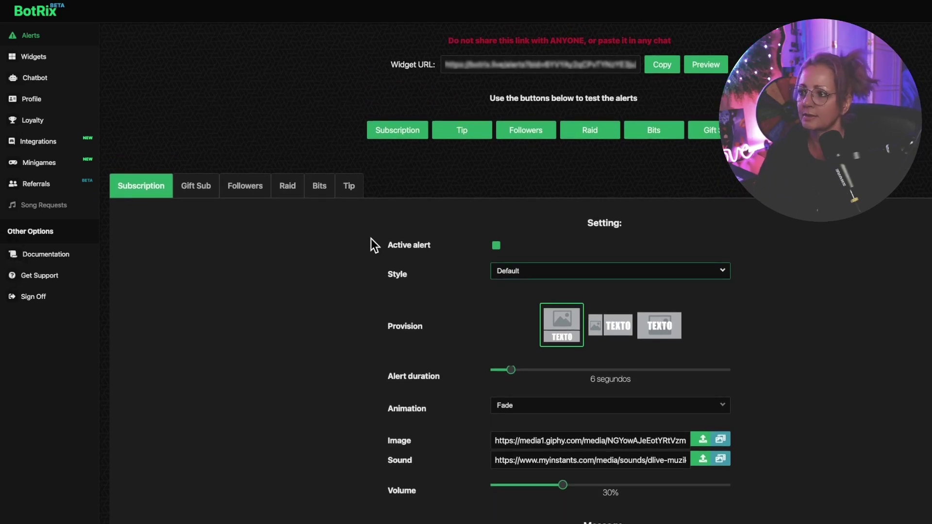
scroll(330, 296, "down", 3)
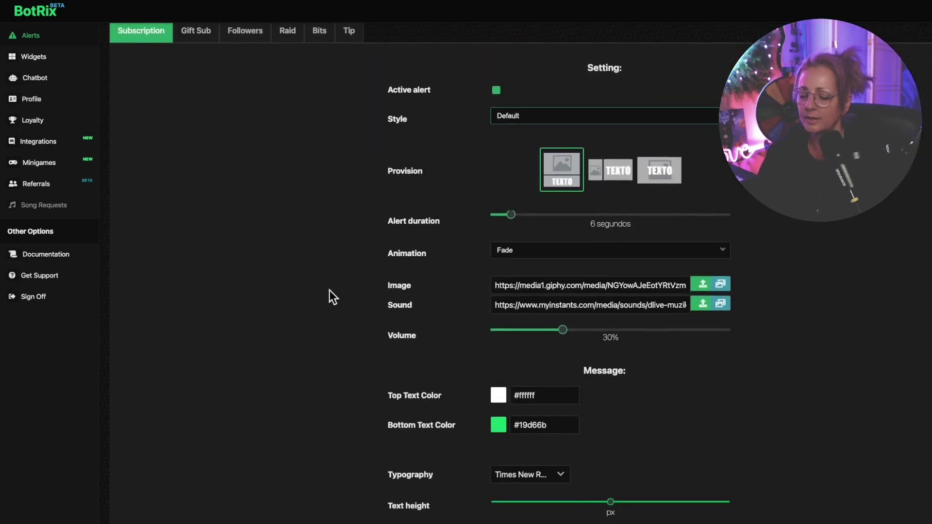
scroll(330, 296, "down", 1)
scroll(330, 290, "up", 1)
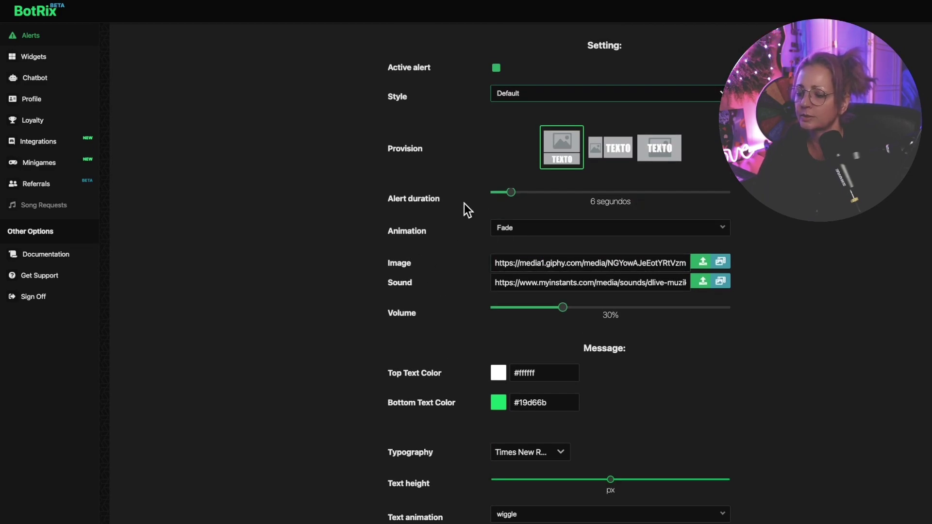
left_click(608, 148)
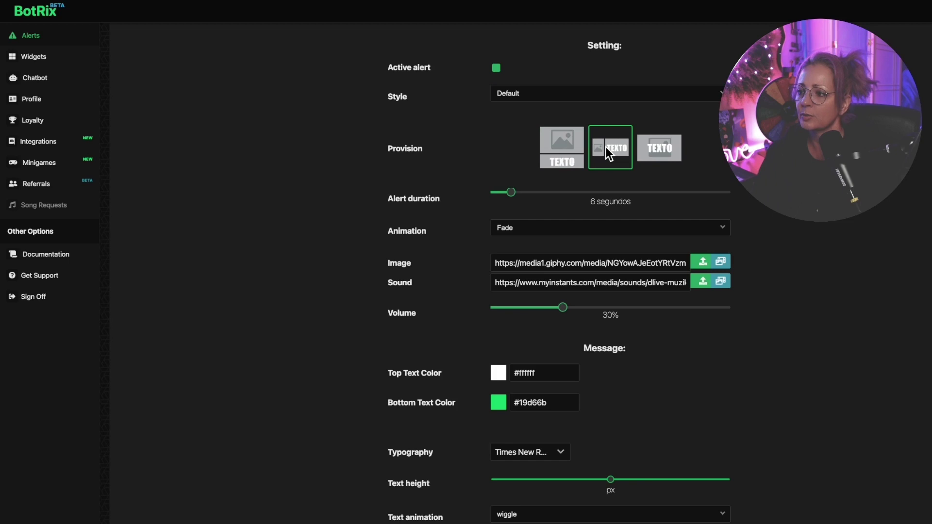
left_click(664, 148)
left_click(582, 155)
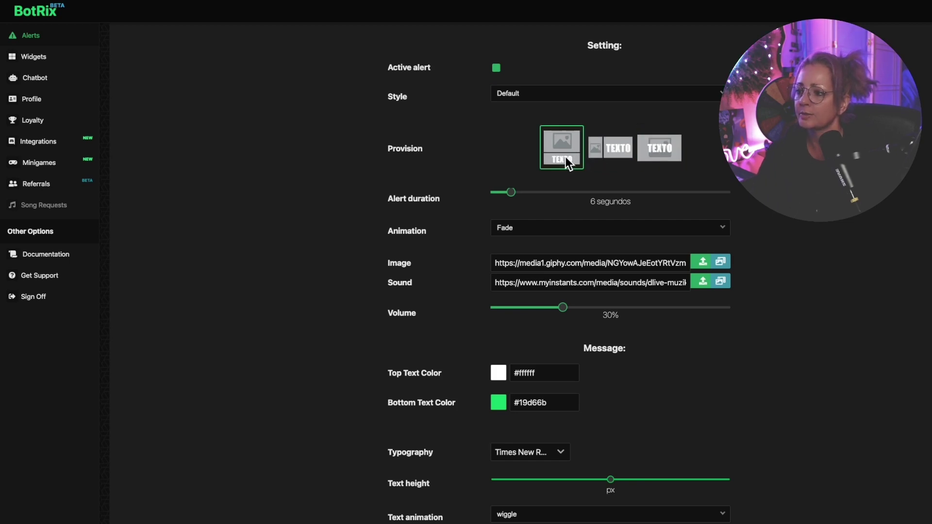
scroll(469, 298, "down", 2)
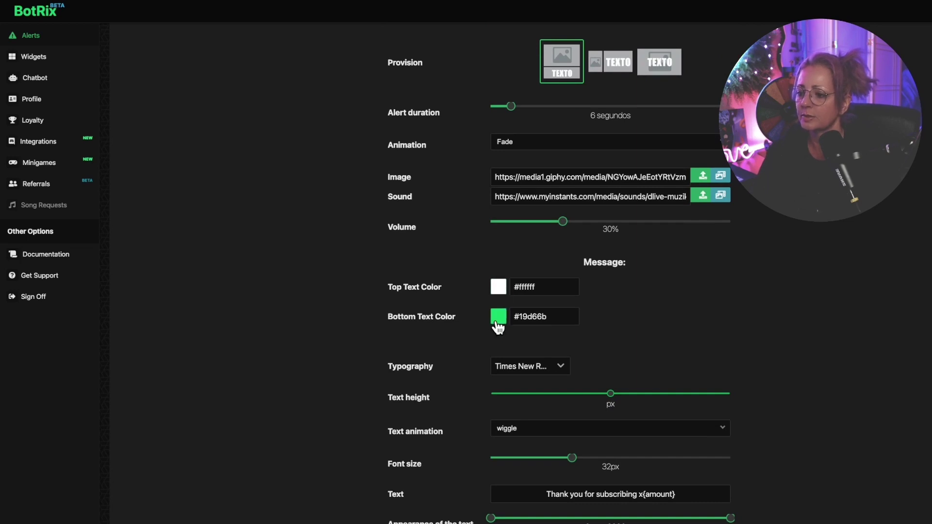
left_click(498, 318)
left_click_drag(560, 362, 560, 337)
scroll(532, 364, "down", 2)
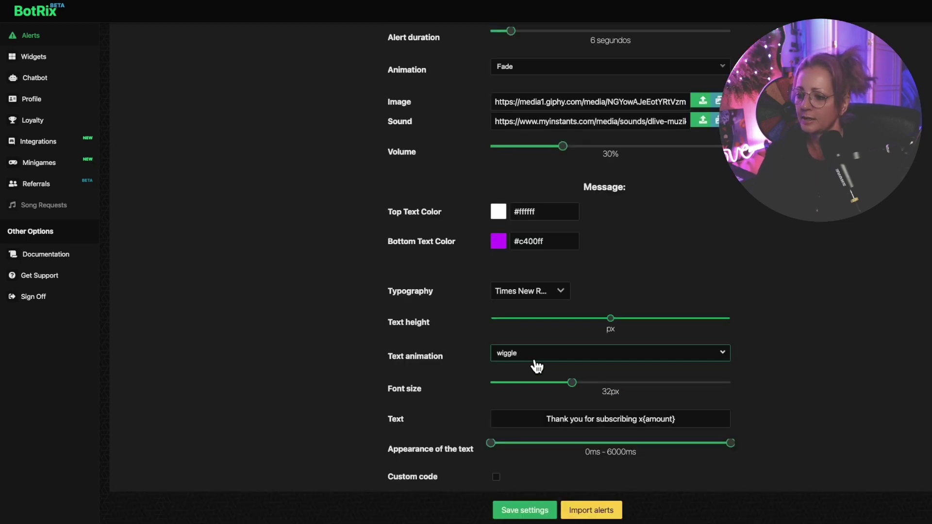
left_click(690, 418)
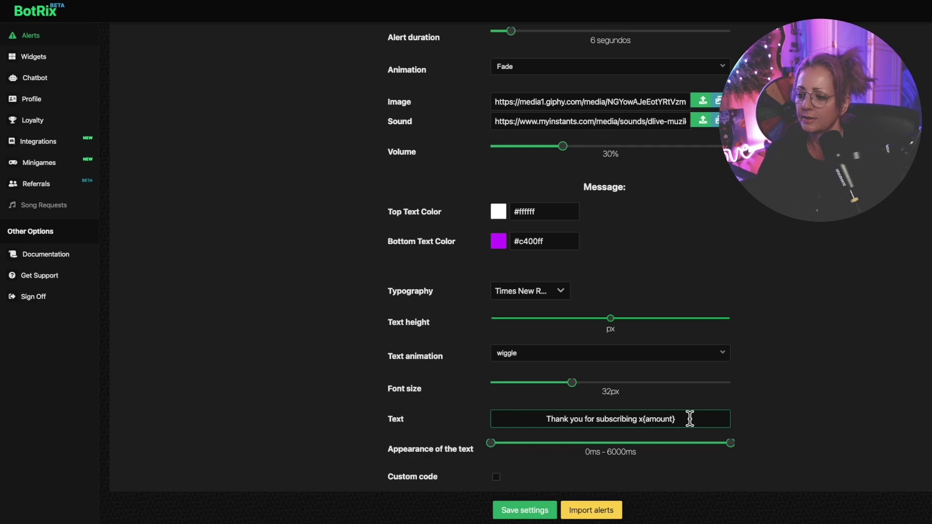
left_click_drag(501, 510, 593, 516)
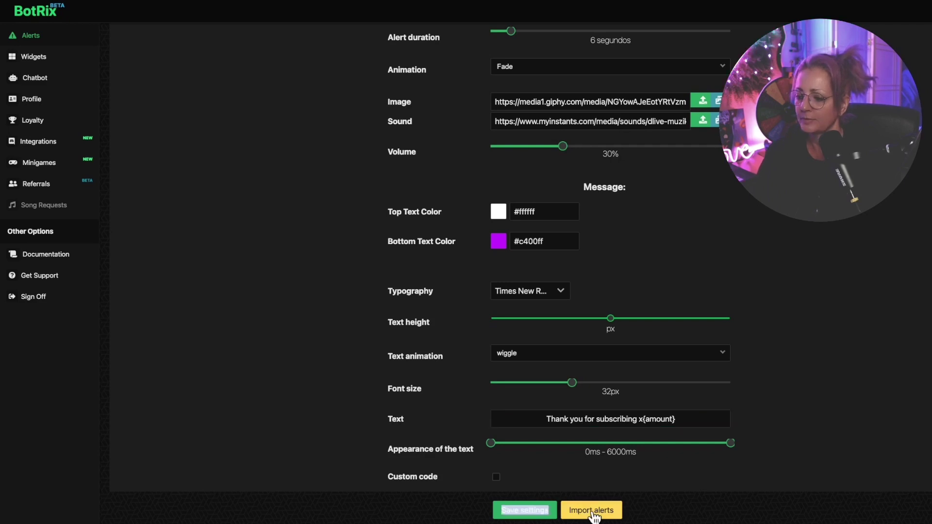
Import the Twitch alerts for Kick and copy the alerts widget URL
left_click(599, 513)
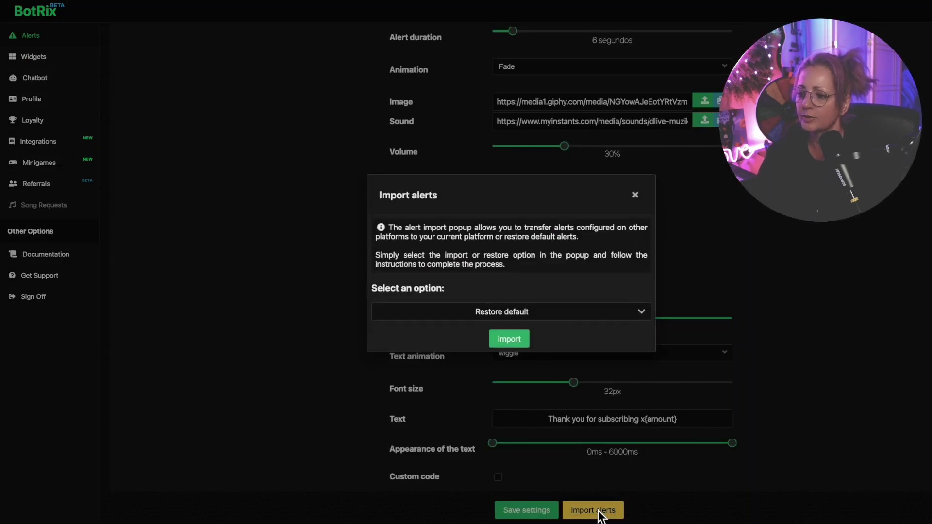
left_click(437, 312)
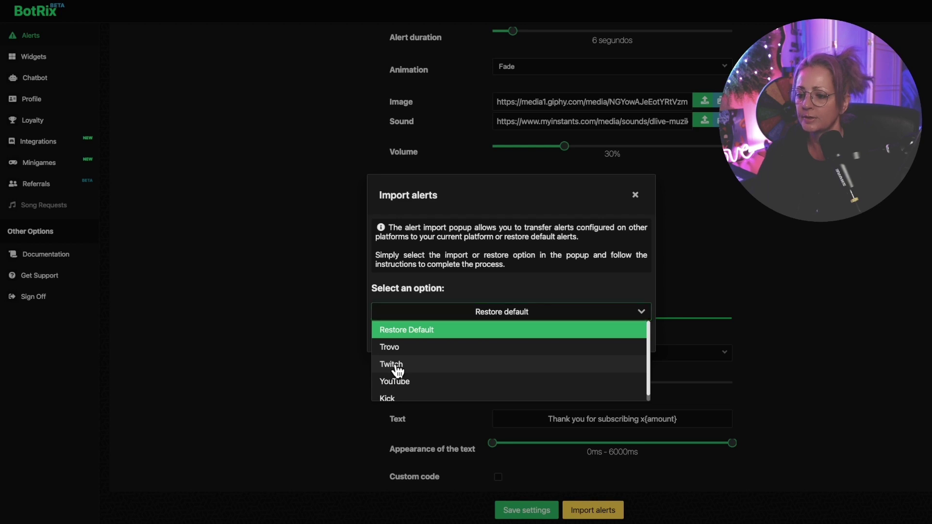
left_click(397, 367)
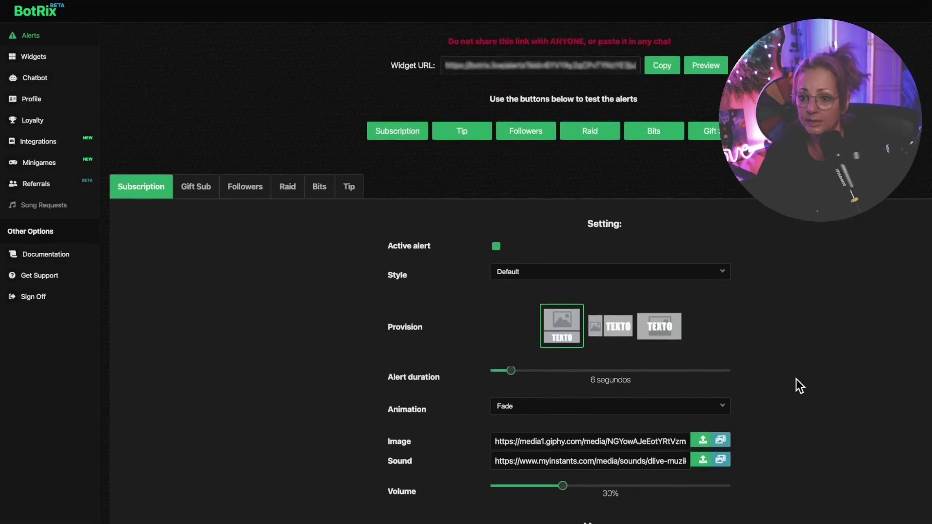
left_click(662, 64)
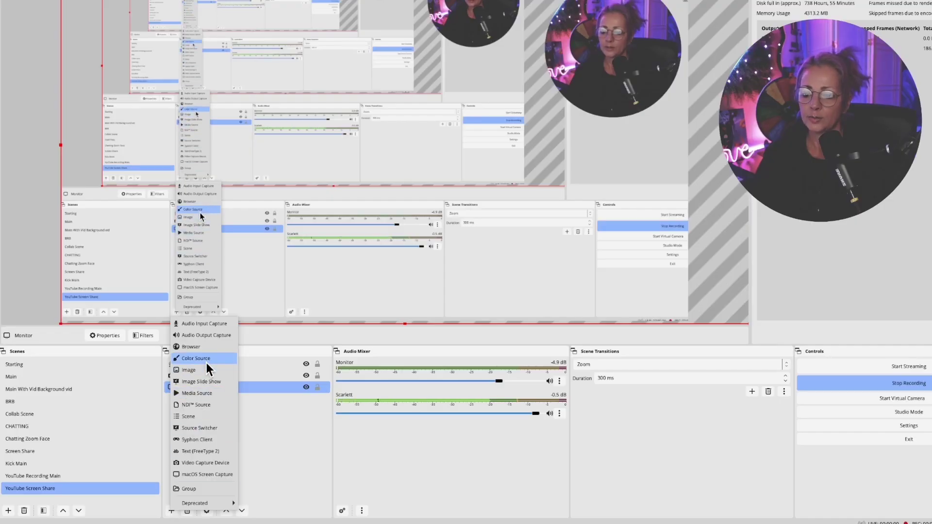
Create an 'Alerts Kick' browser source with the widget URL and fire a test follower alert
left_click(205, 348)
left_click(568, 293)
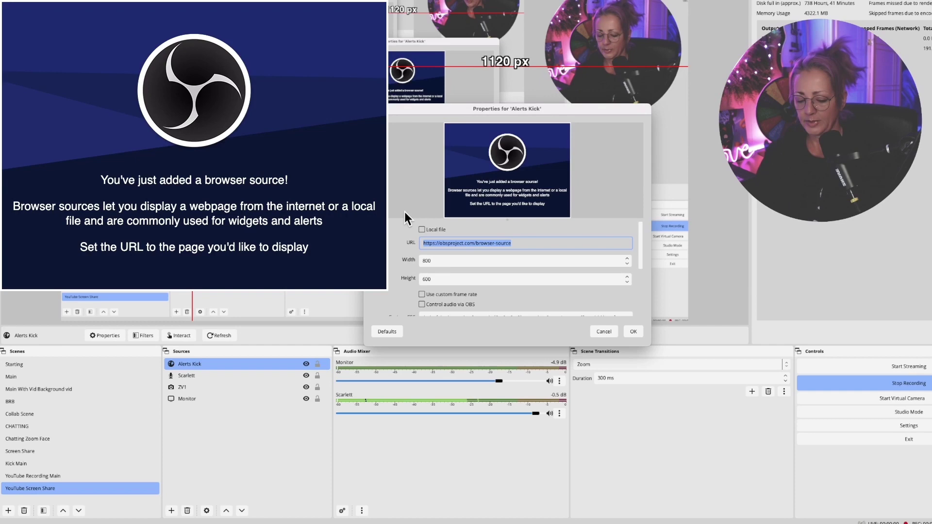
key("ctrl+v")
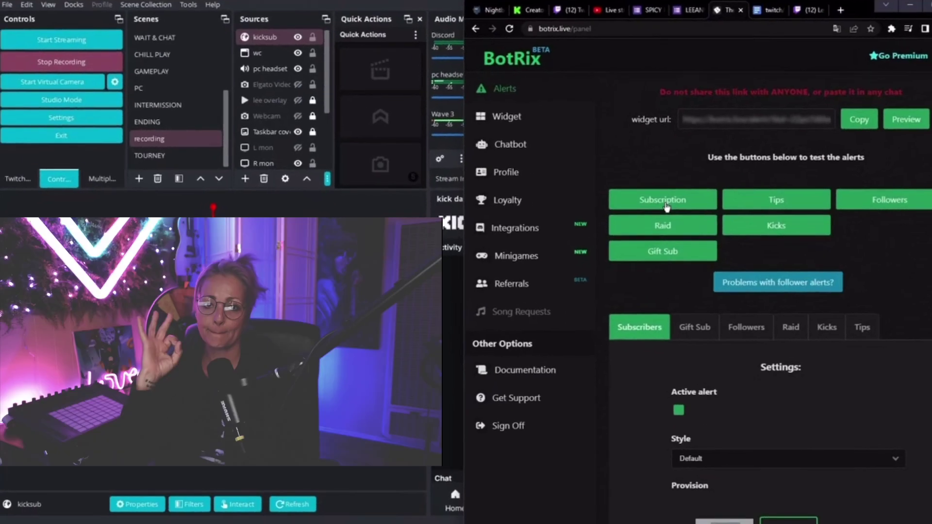
left_click(666, 198)
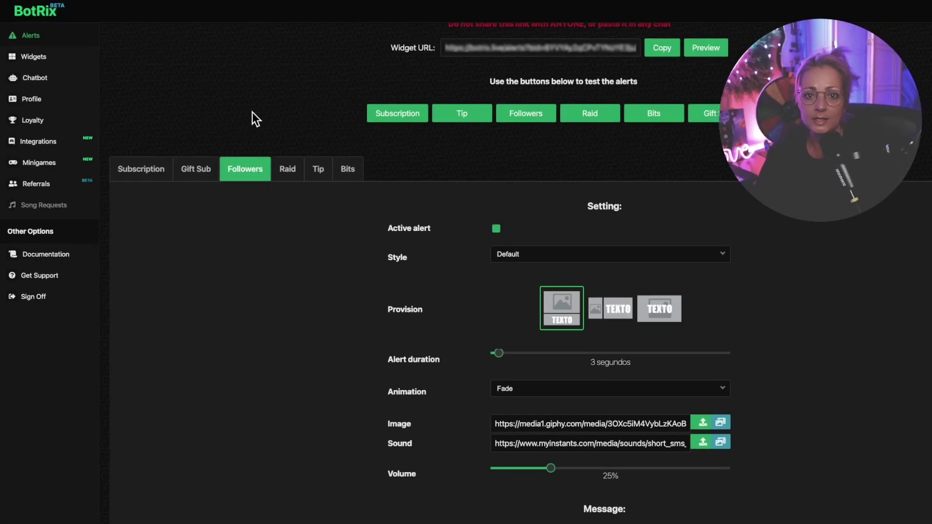
Browse the widget gallery entries and return to the alert settings page
left_click(43, 57)
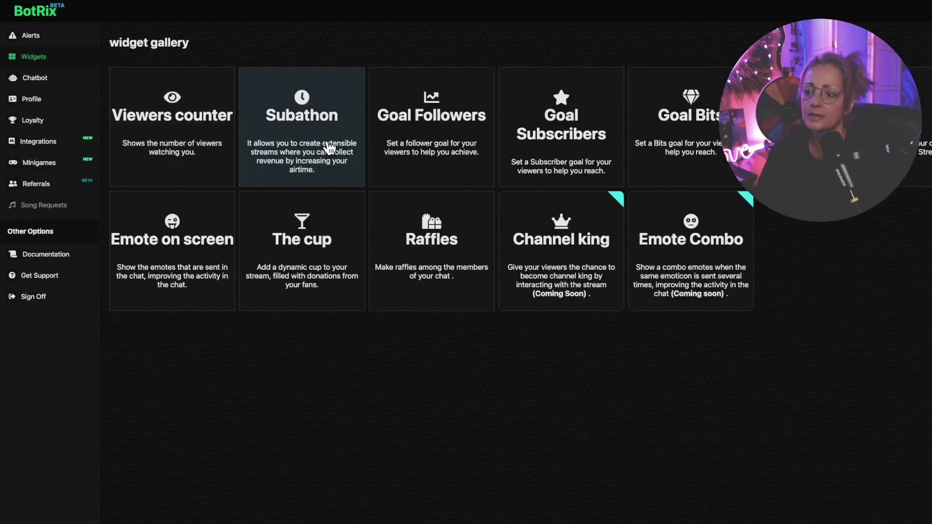
triple_click(277, 148)
left_click(419, 136)
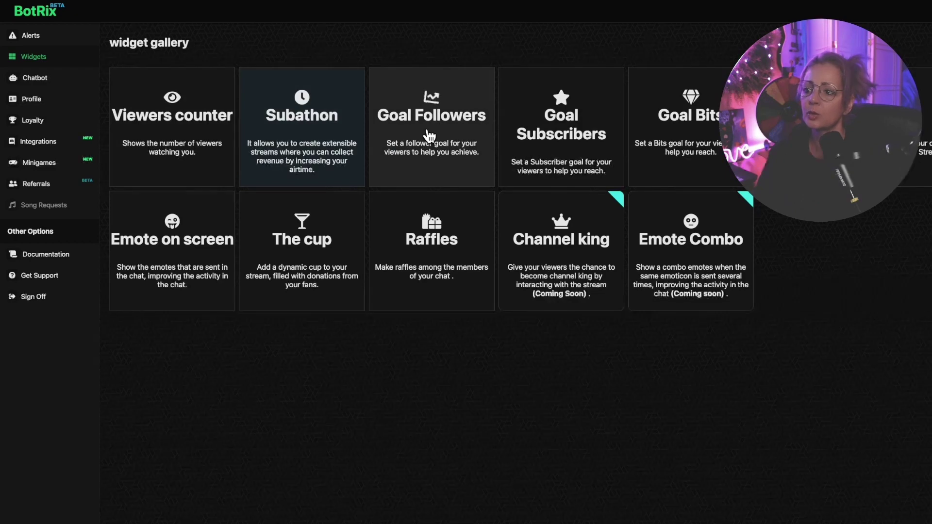
triple_click(574, 140)
left_click(815, 203)
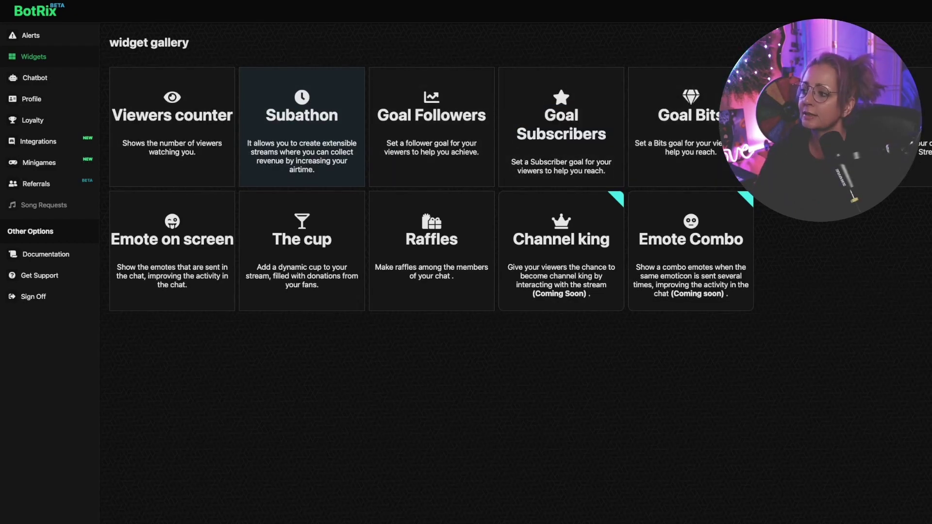
left_click(31, 35)
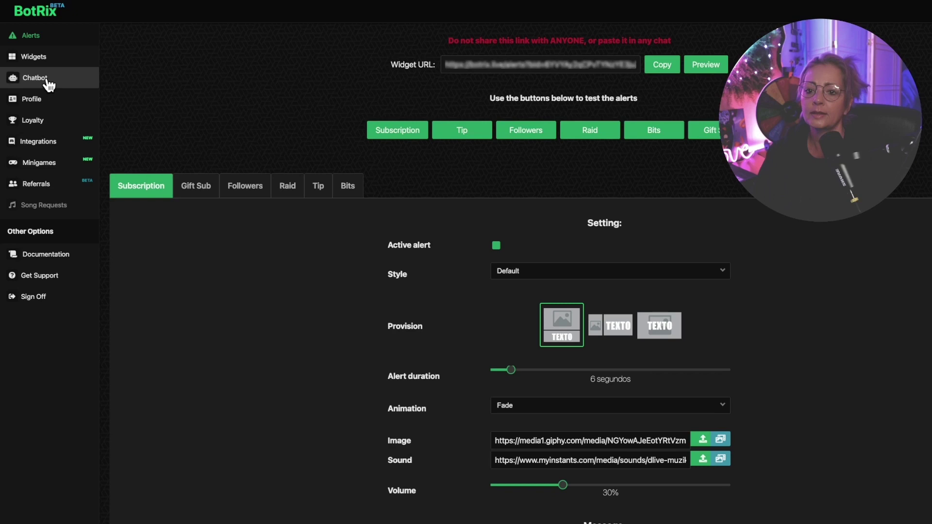
Try the Normal, Clean and Radius goal bar designs and settle on Sharp
double_click(45, 81)
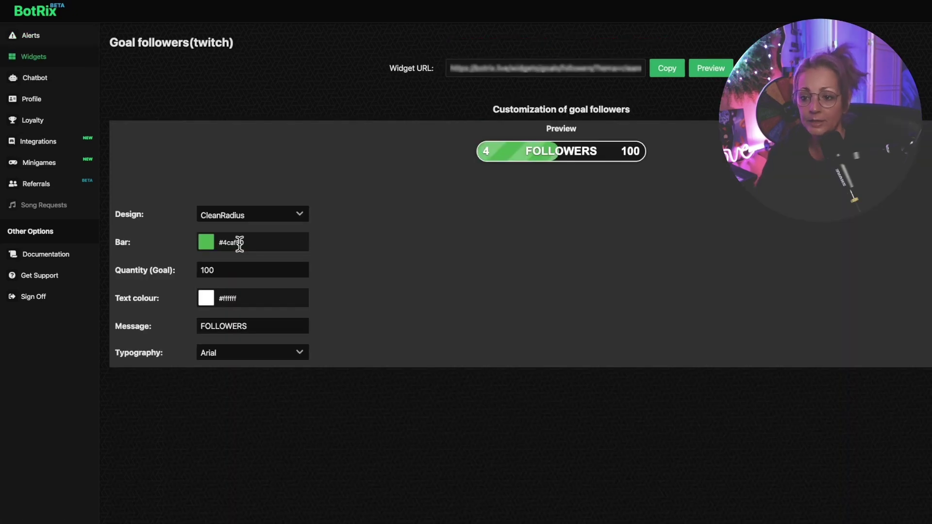
left_click(254, 217)
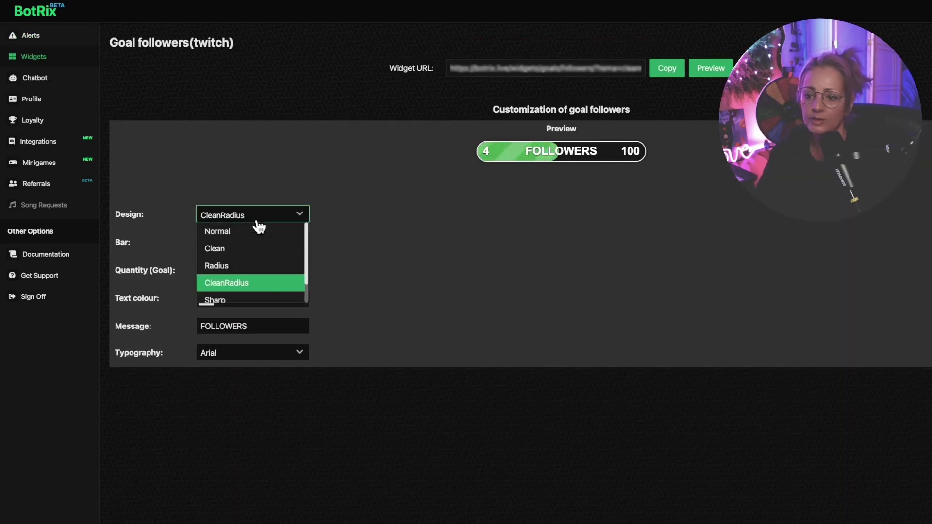
left_click(241, 231)
left_click(247, 218)
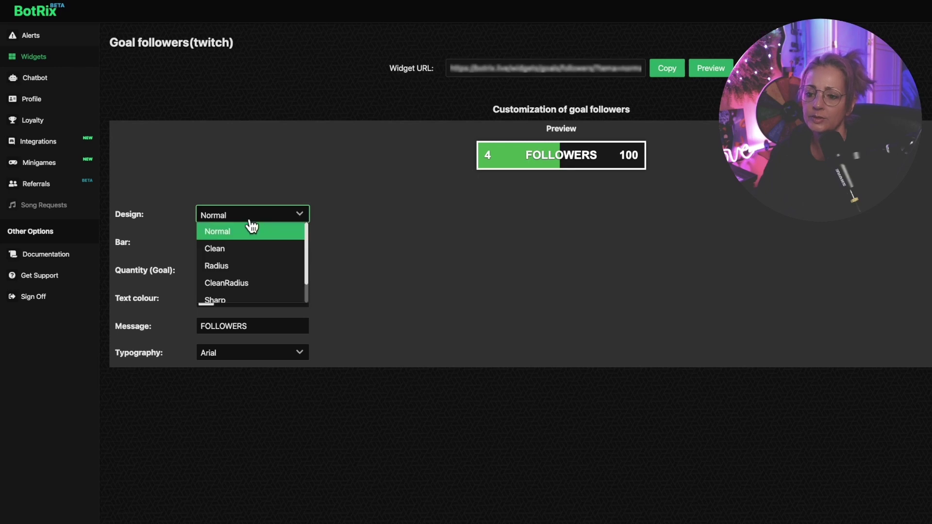
left_click(241, 249)
left_click(248, 219)
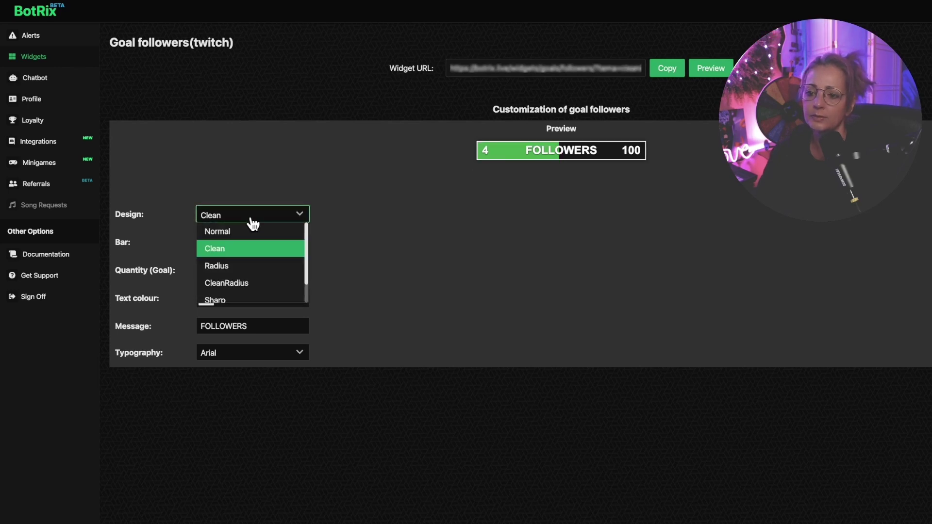
left_click(218, 266)
left_click(244, 217)
left_click(230, 270)
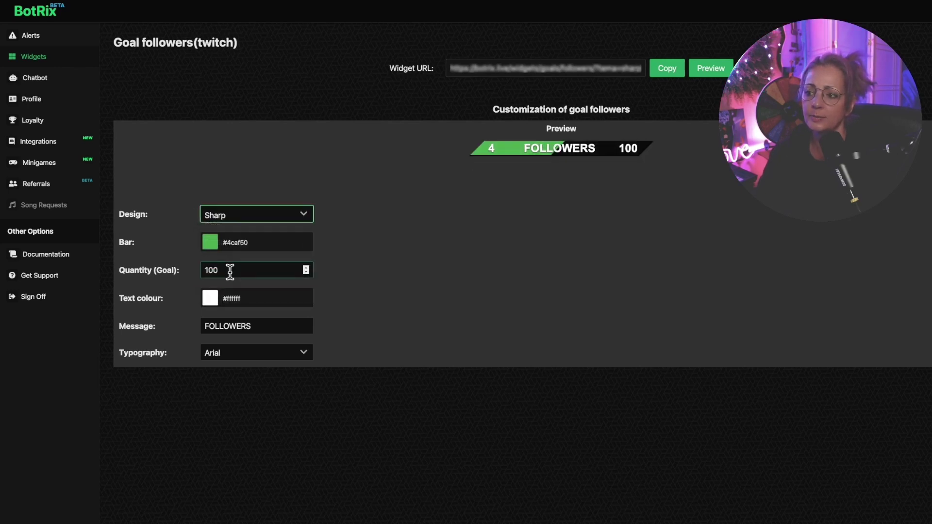
Give the goal bar a bright purple (#ce0aff) colour and Impact lettering, then return to the gallery
left_click(210, 244)
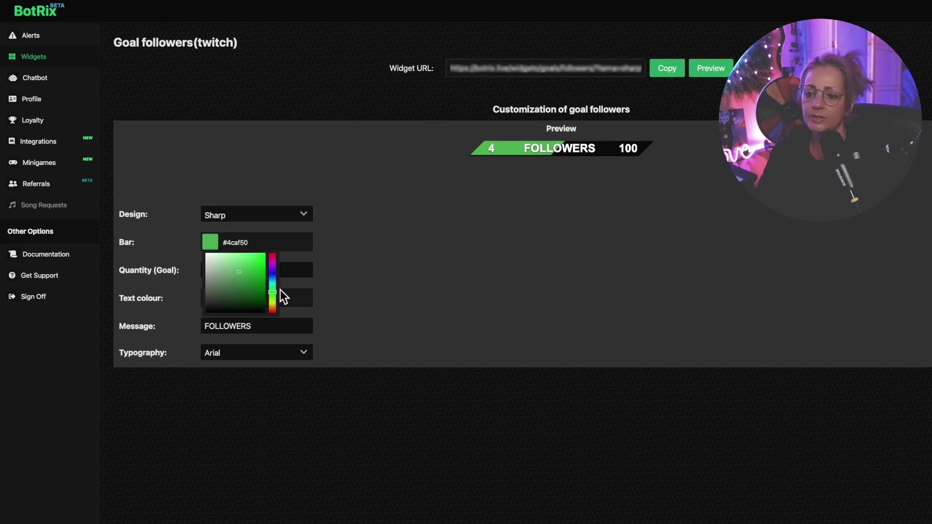
mouse_move(272, 292)
left_mouse_down()
mouse_move(274, 268)
mouse_move(355, 252)
left_mouse_up()
left_click(215, 272)
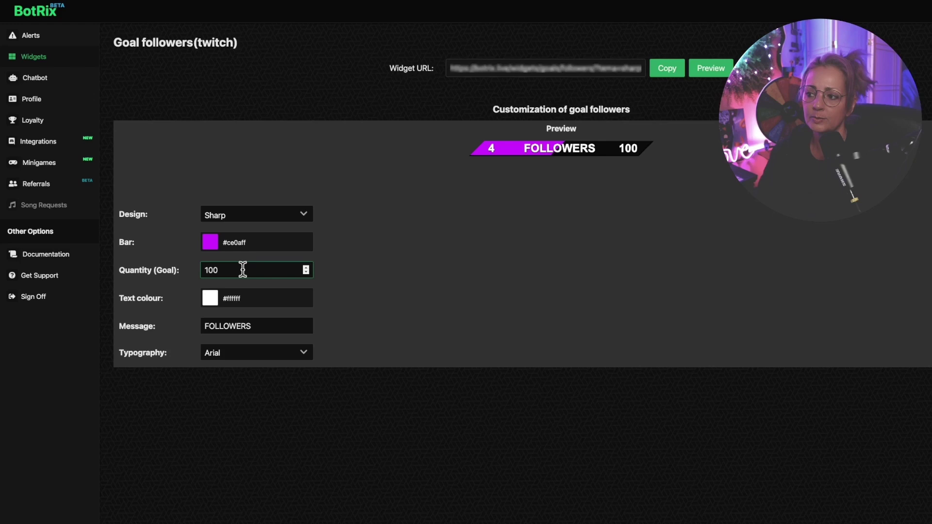
left_click(669, 71)
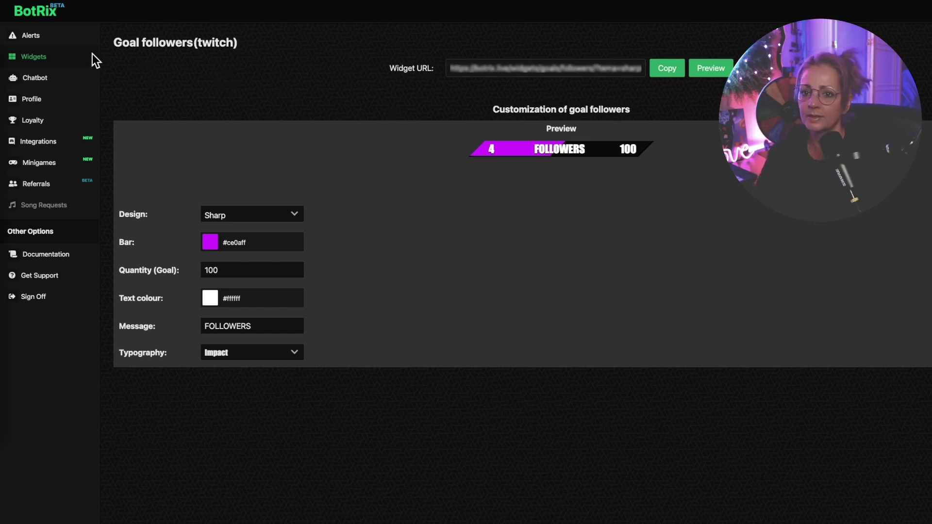
left_click(34, 57)
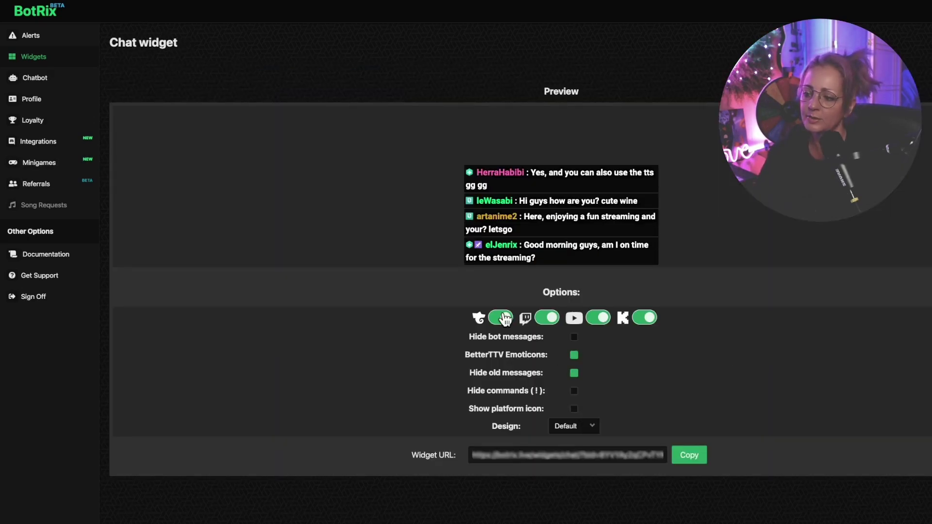
Switch off Trovo, Twitch and YouTube chat so only Kick shows, and copy the chat widget URL
left_click(502, 319)
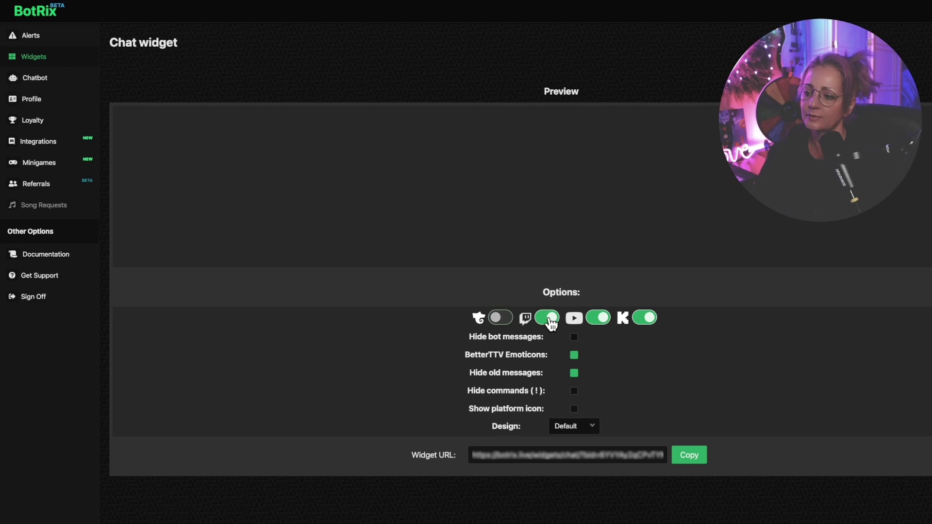
left_click(549, 319)
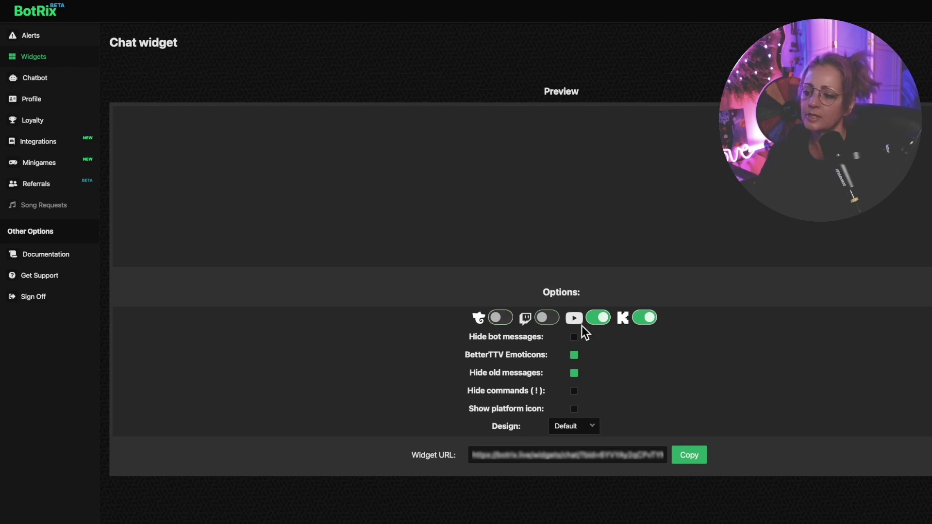
left_click(598, 320)
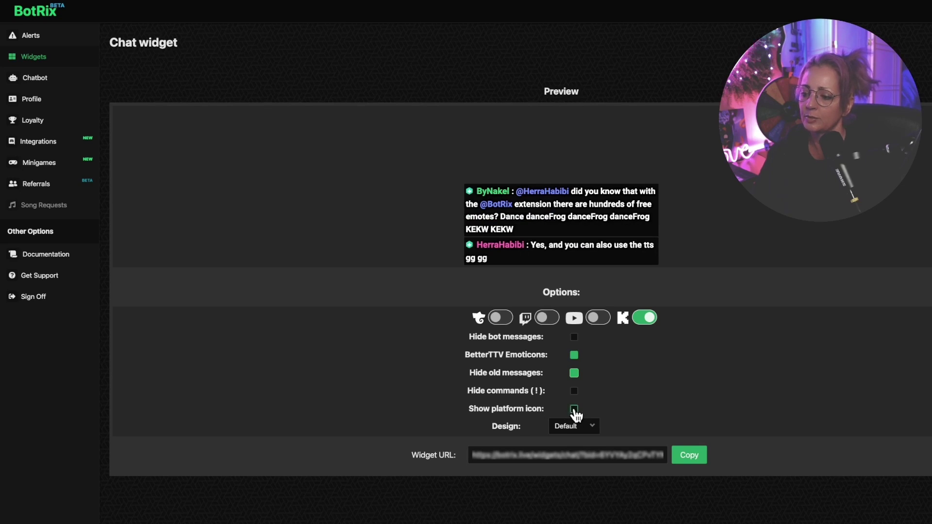
double_click(697, 457)
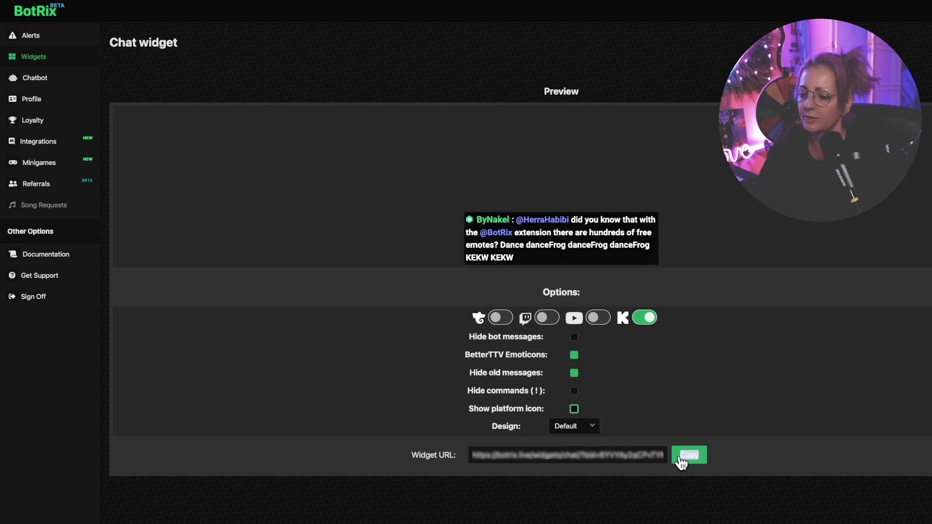
left_click(681, 461)
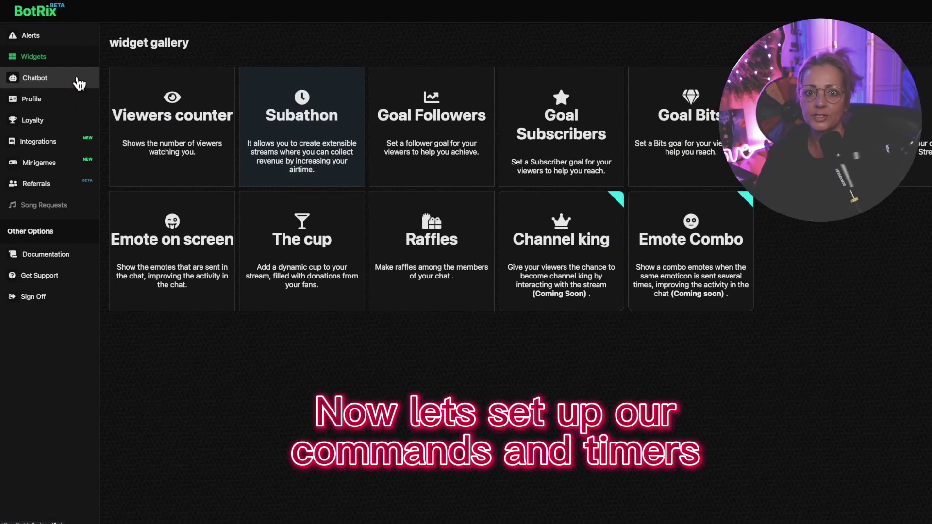
Review the chatbot's default commands and return to My Commands
left_click(75, 81)
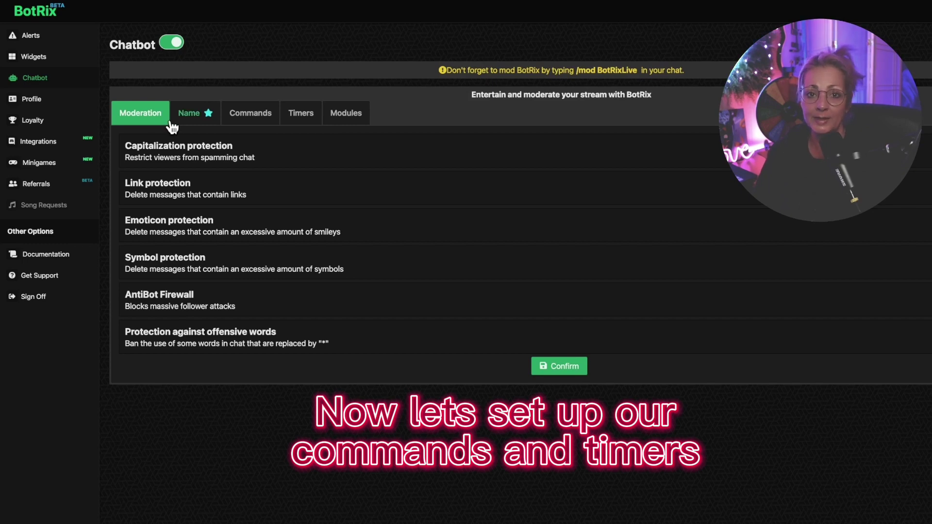
left_click(252, 117)
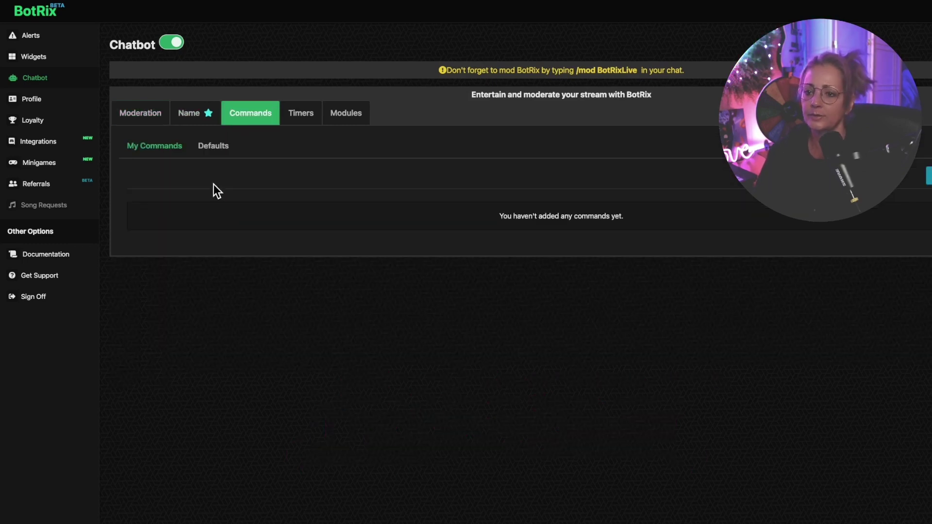
left_click(214, 150)
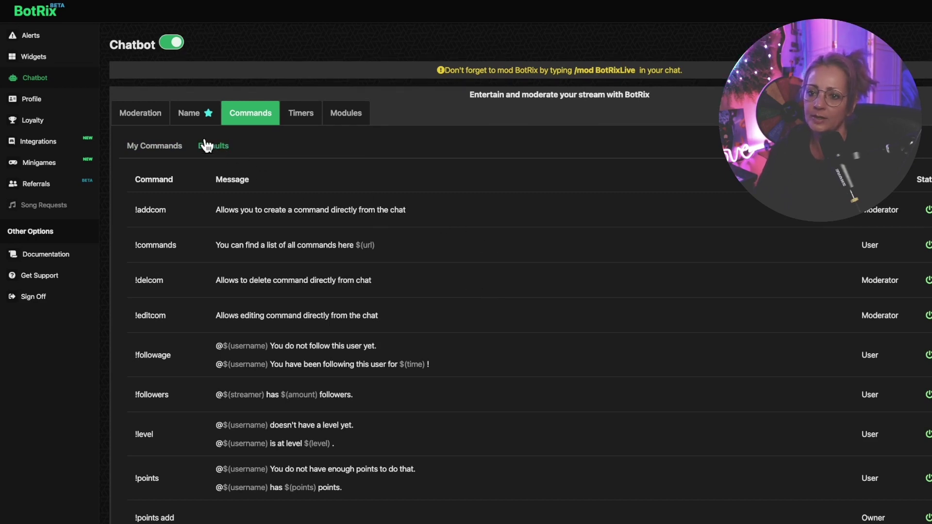
left_click(233, 118)
Create the !so command replying 'Go follow $(name)'s channel -> $(url)' and save it
left_click(928, 175)
type("!s")
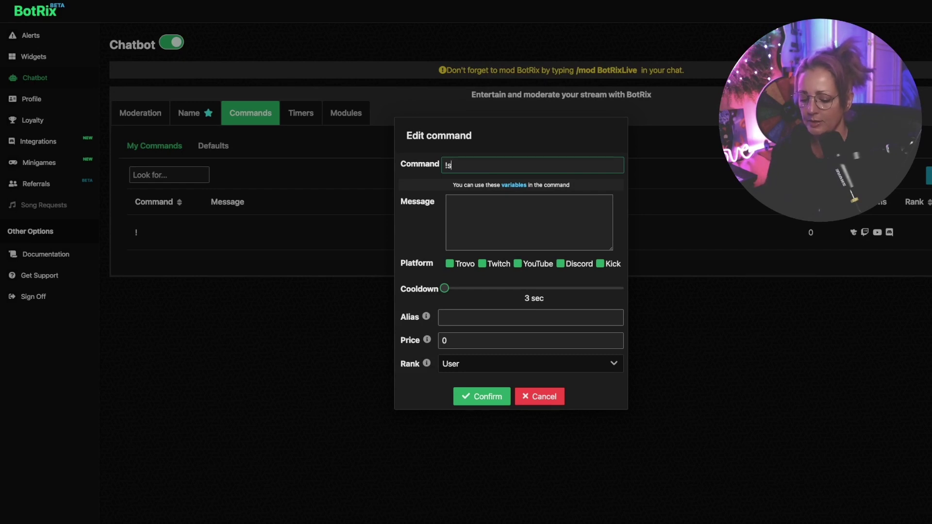
type("o")
left_click(480, 208)
key("ctrl+v")
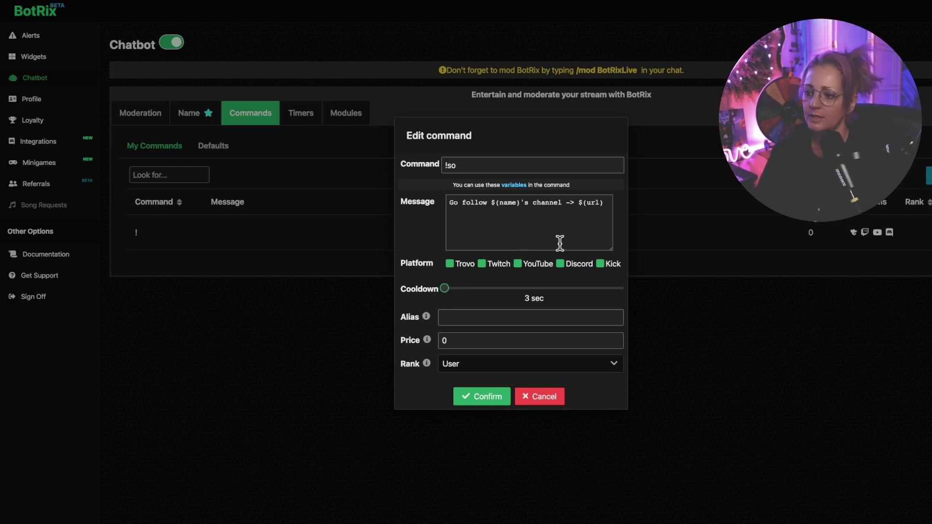
left_click(481, 396)
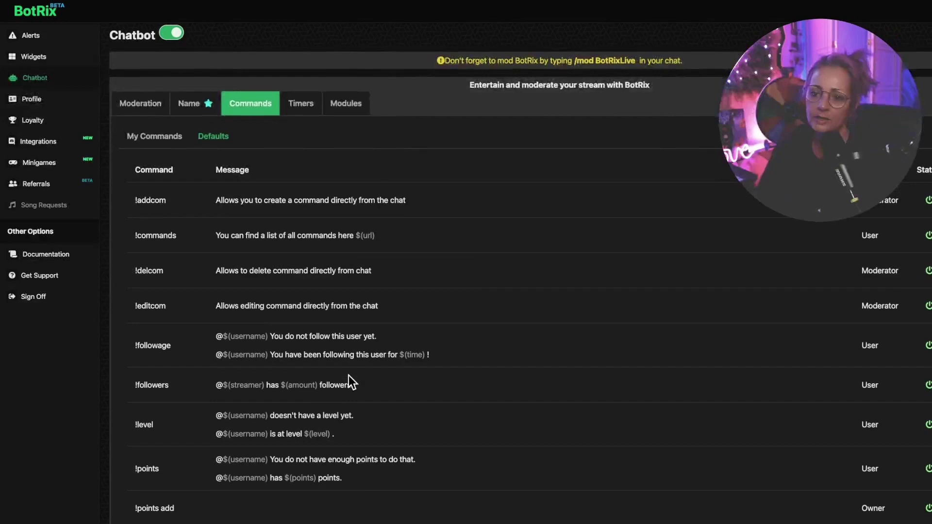
scroll(305, 299, "down", 3)
scroll(305, 299, "up", 3)
Start a new timer in Timers with the message 'Please follow my socials at:'
left_click(302, 117)
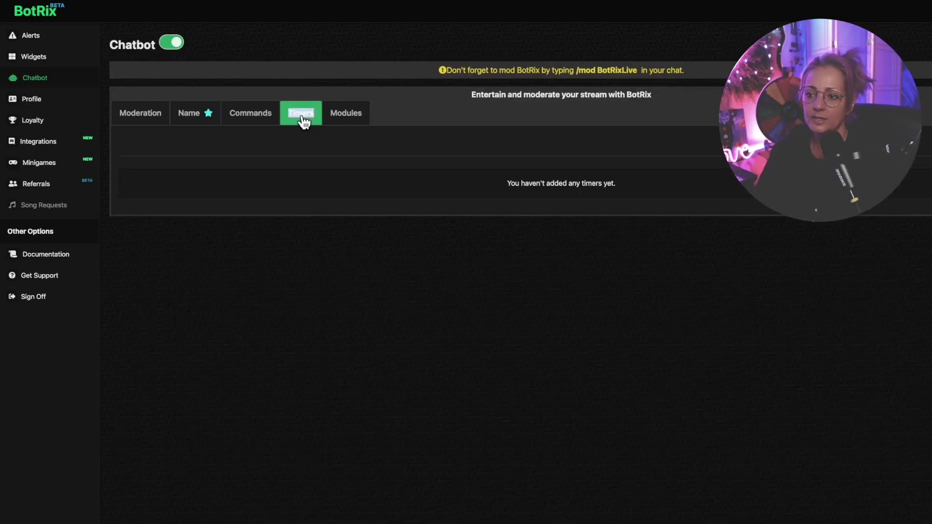
left_click(904, 141)
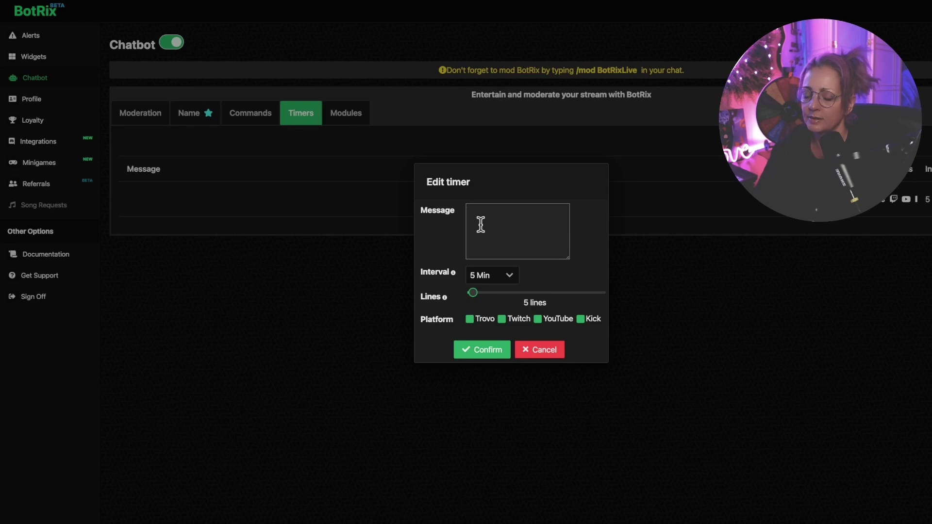
type("Please follow my socia")
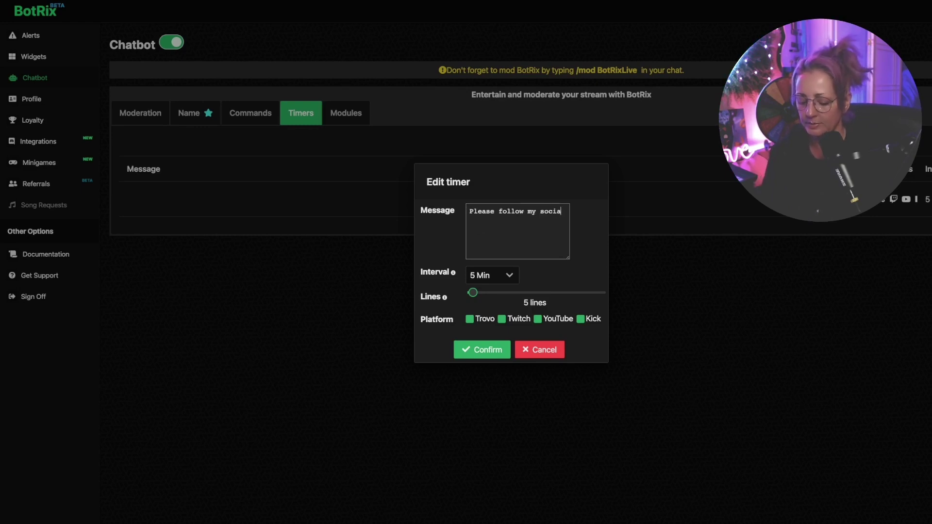
type("ls at:")
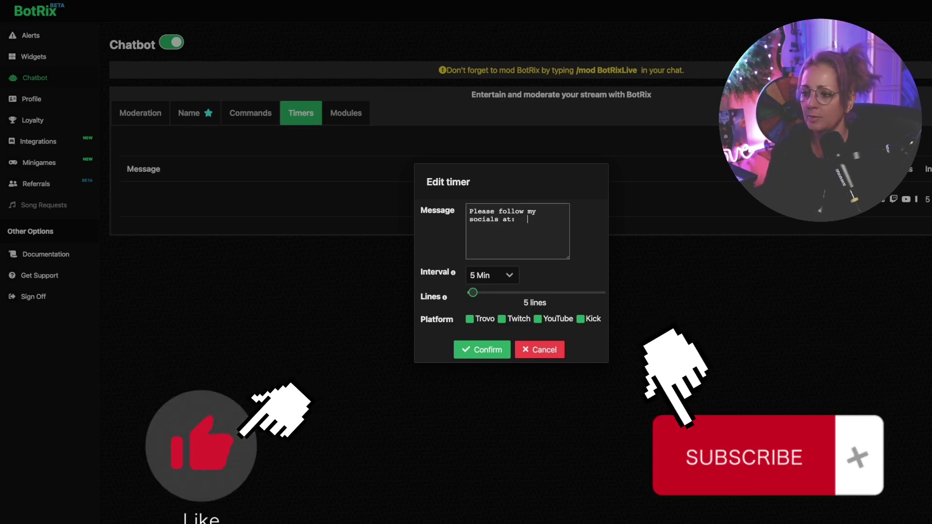
Set the timer interval to 20 minutes and untick Trovo and YouTube so it posts to Kick
left_click(495, 284)
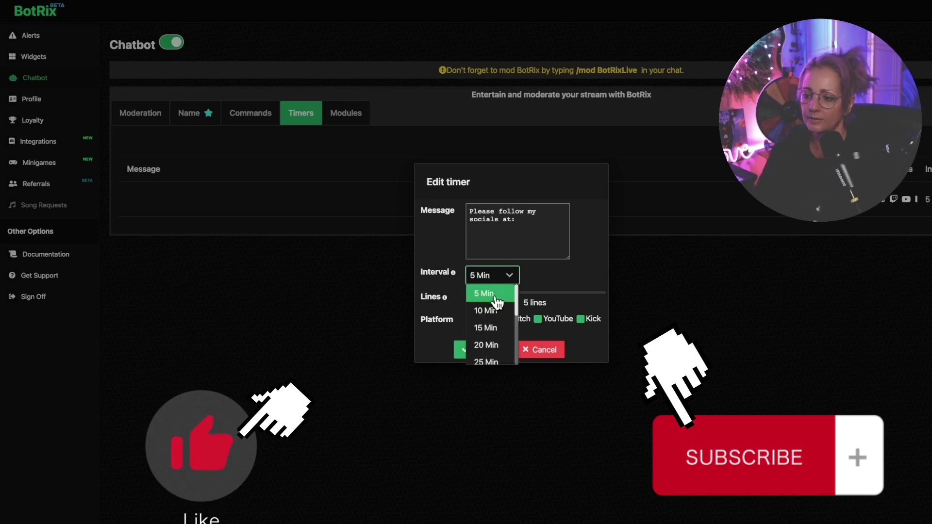
left_click(496, 342)
left_click(495, 320)
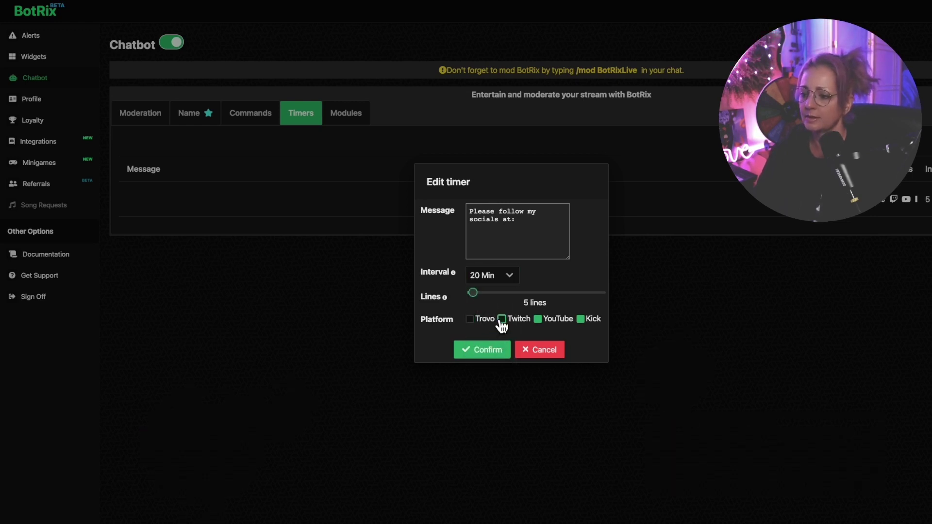
left_click(539, 321)
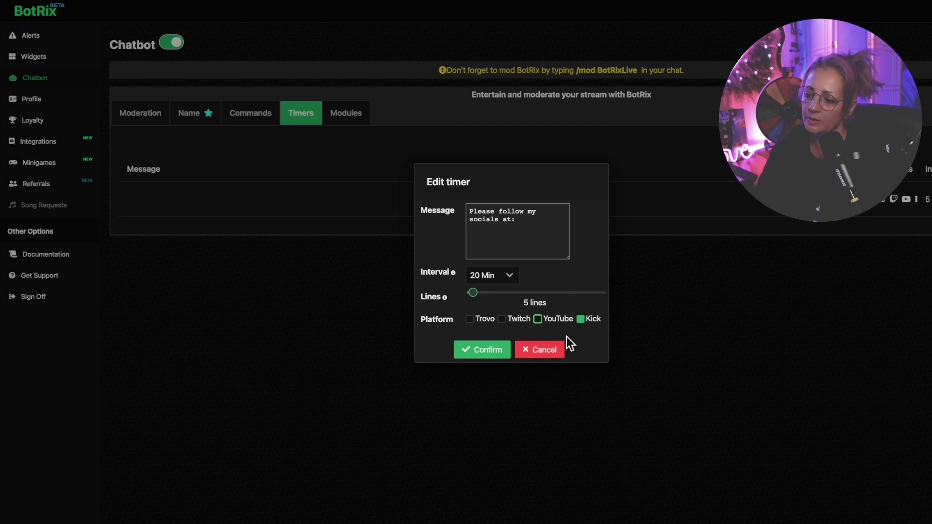